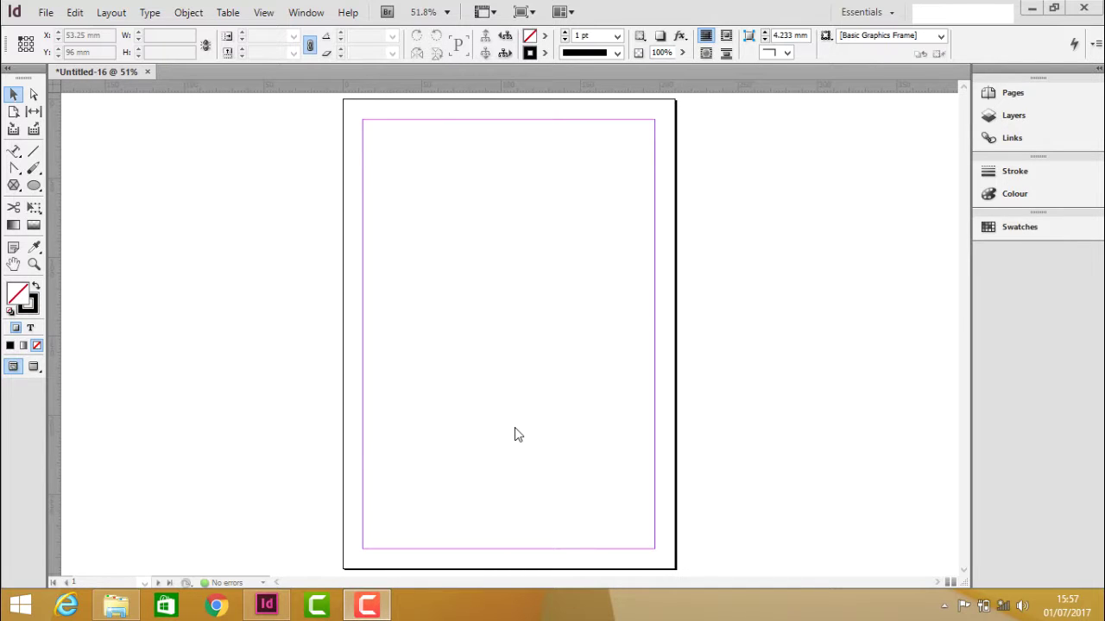
- Check the frame tool choices, then bring up the plain shape tool list instead
click(13, 187)
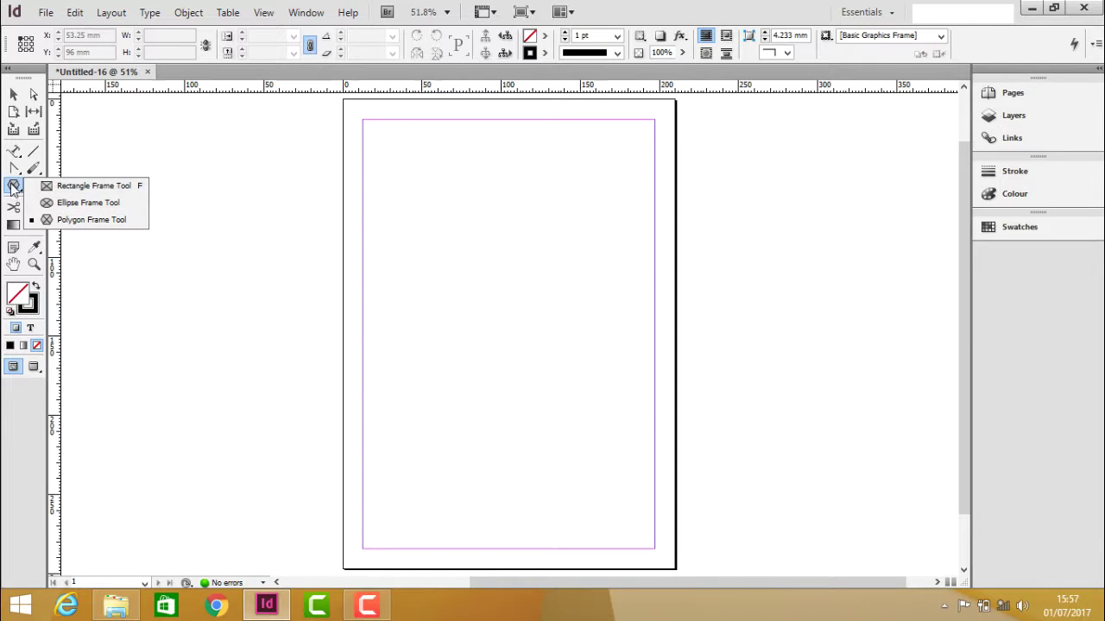
click(12, 183)
click(32, 186)
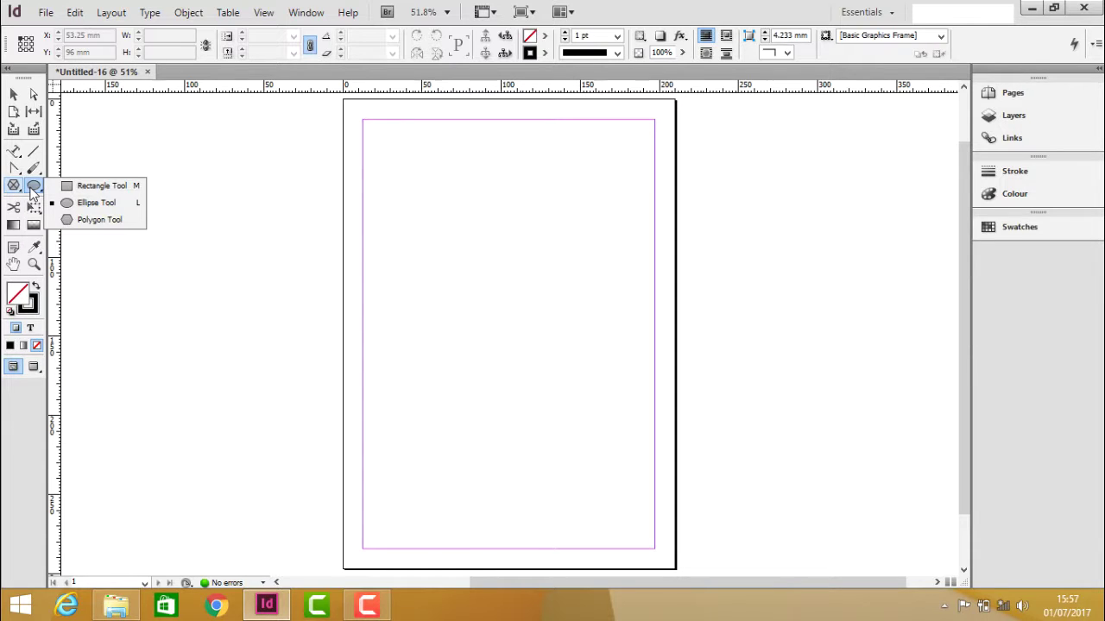
- Draw a rectangle in the page's upper left and fill it black
click(86, 191)
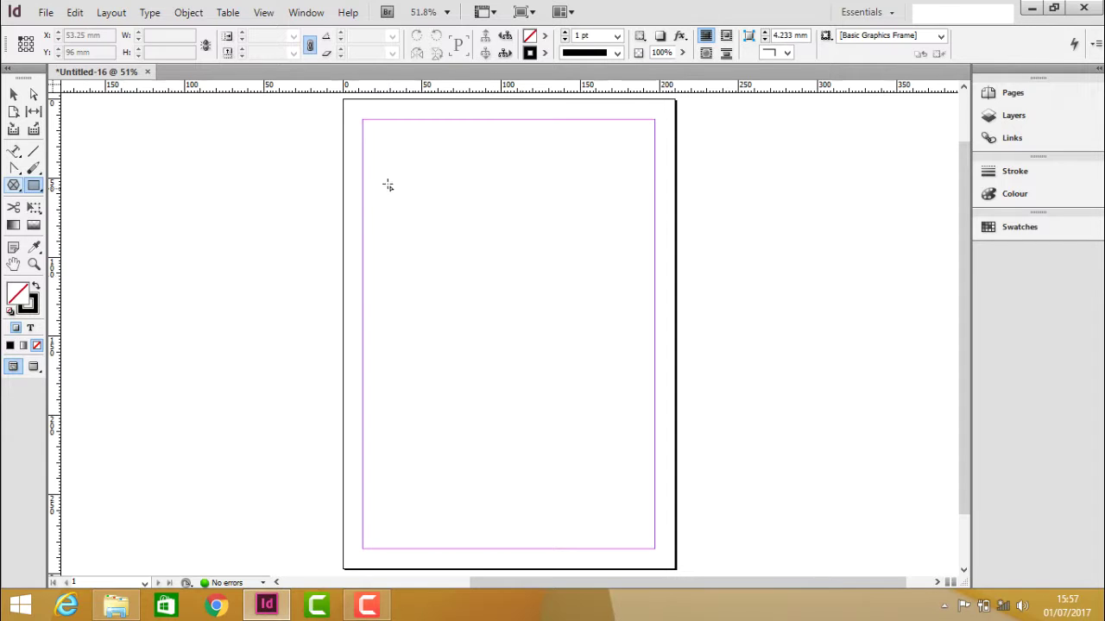
drag(390, 179, 509, 286)
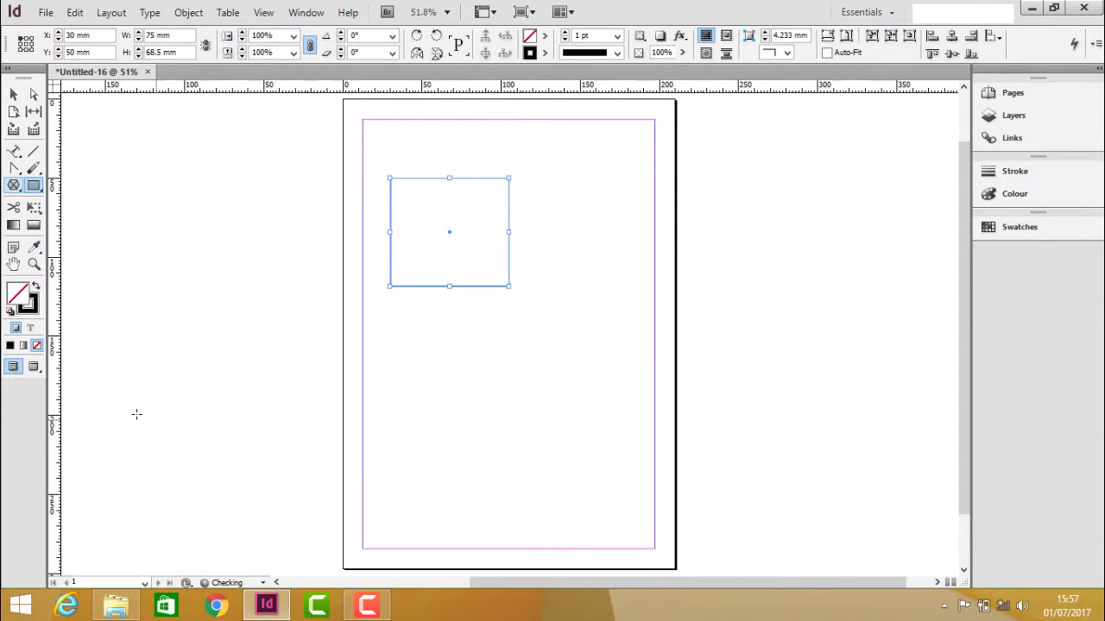
click(9, 345)
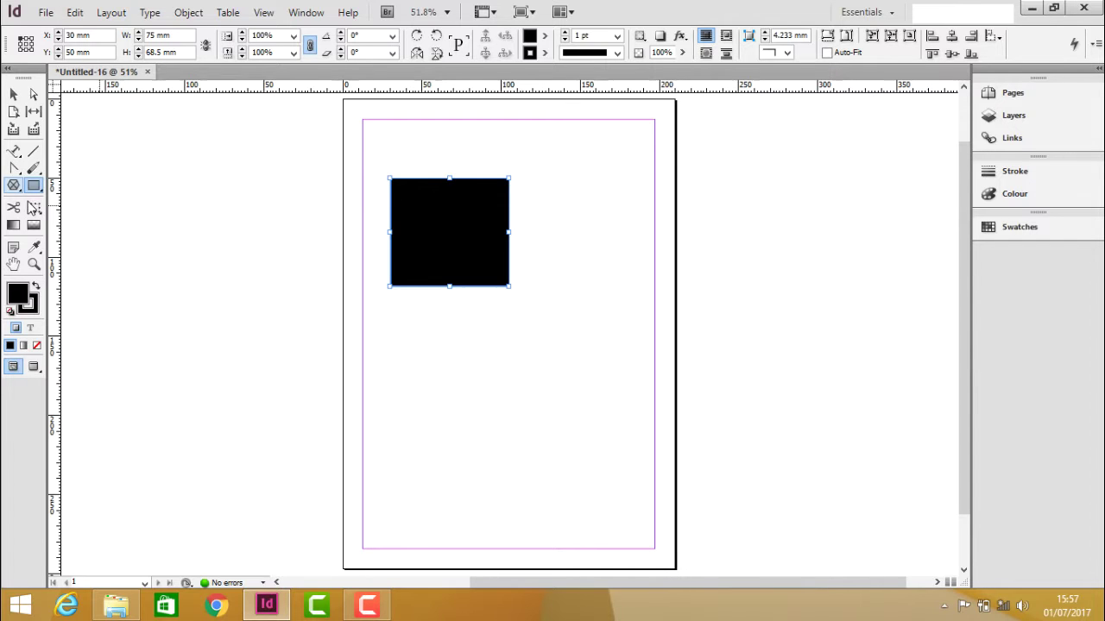
- Draw an ellipse below the black rectangle and a circle beside it
click(34, 186)
click(97, 207)
drag(402, 344, 484, 393)
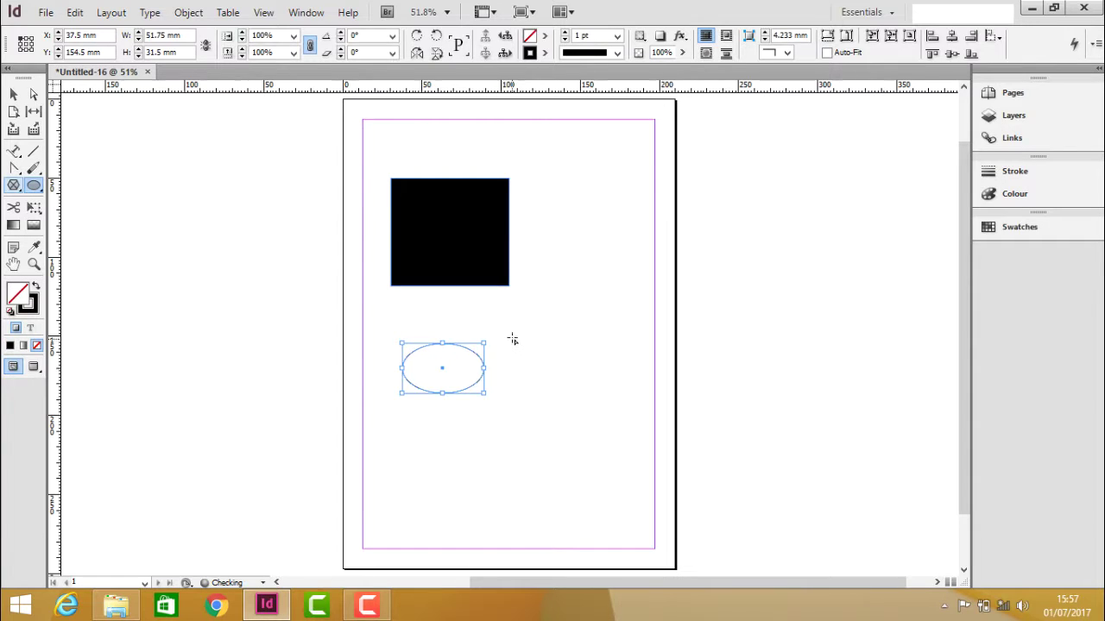
drag(509, 337, 592, 420)
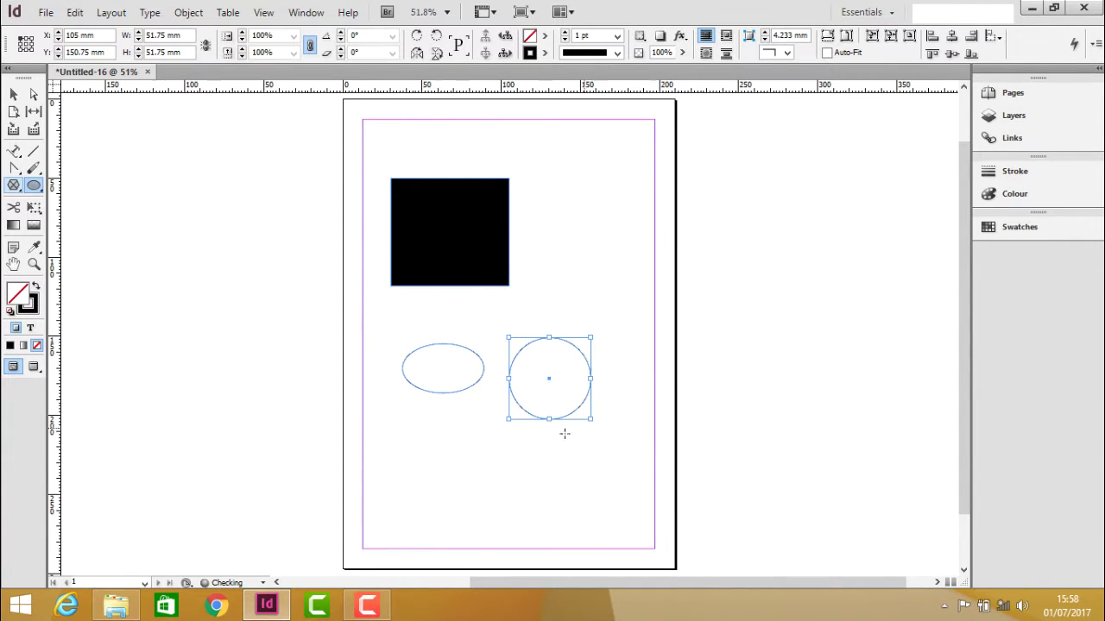
- Draw a hexagon at the page's upper right with the Polygon Tool
click(31, 193)
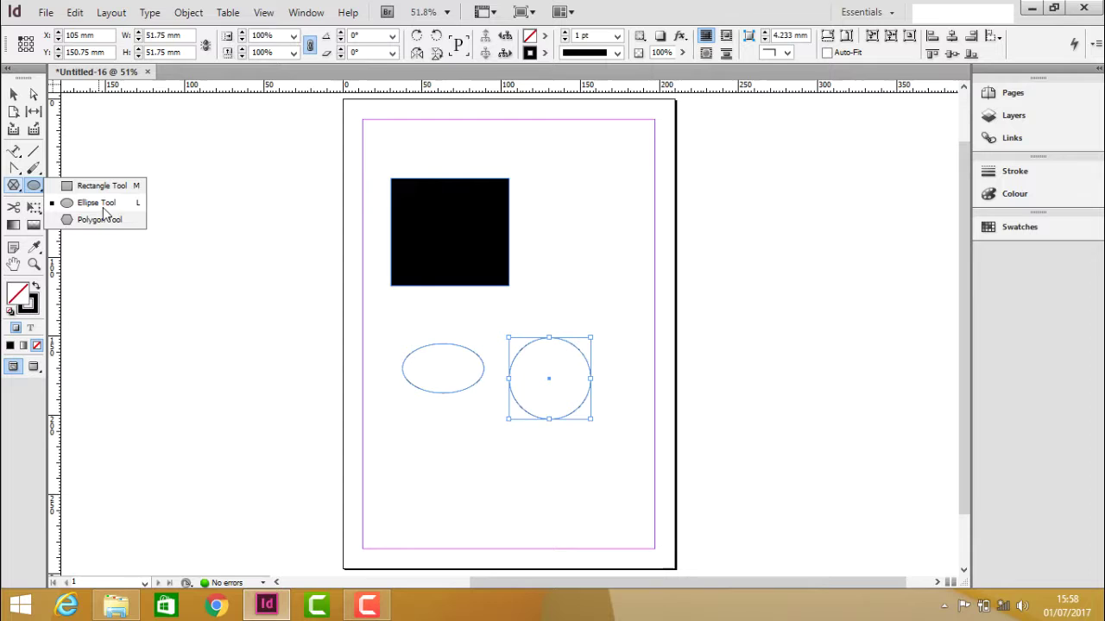
click(104, 220)
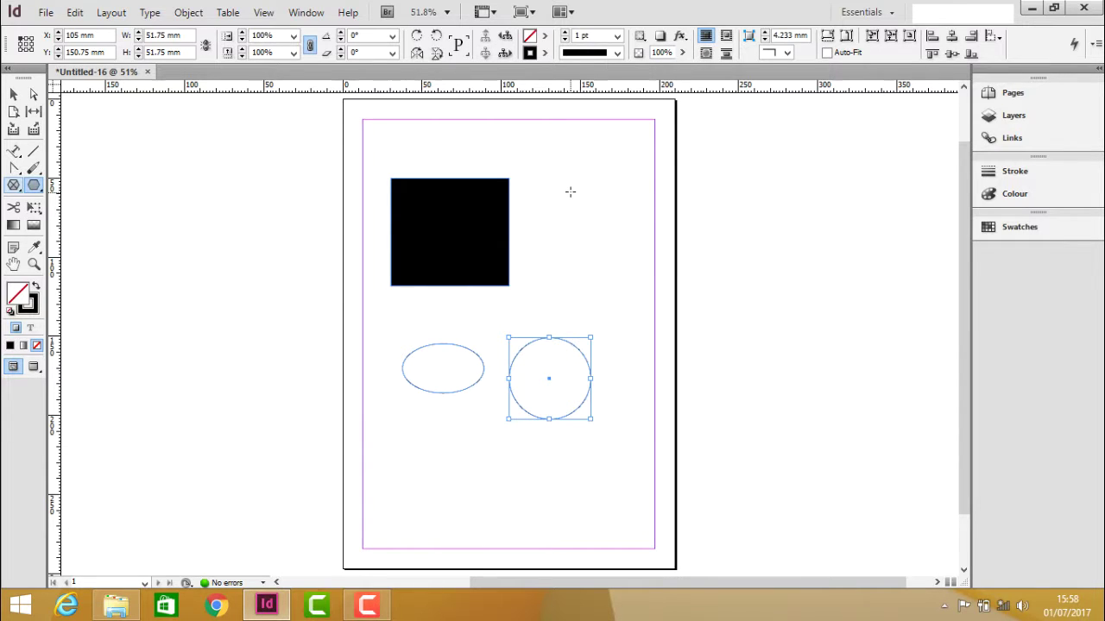
drag(570, 192, 667, 285)
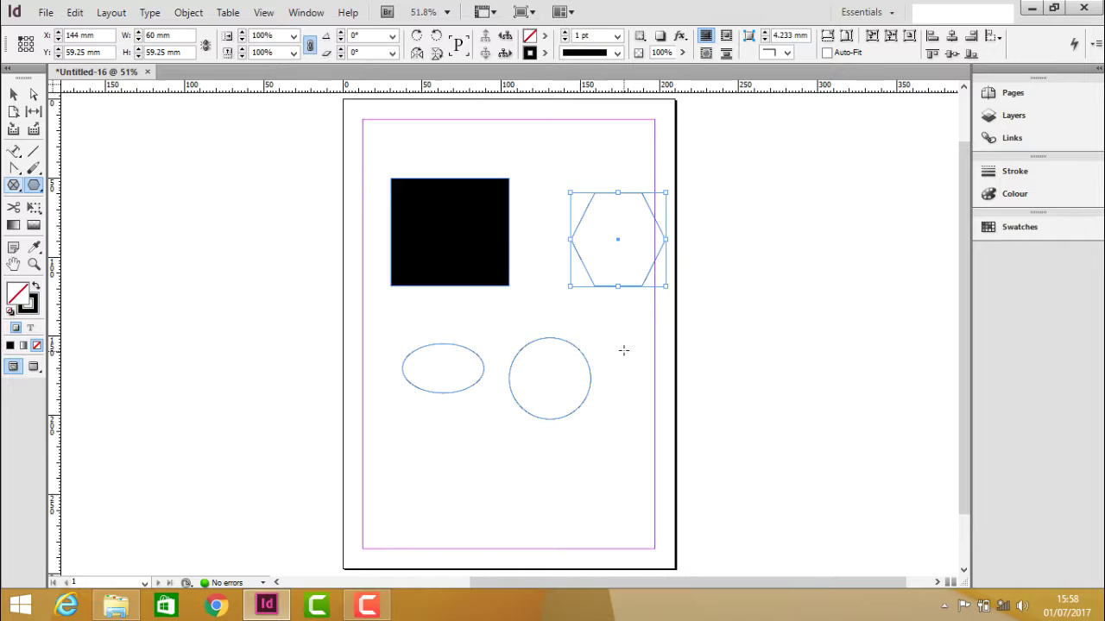
- Open the Polygon settings dialog and dismiss it without drawing anything
click(623, 349)
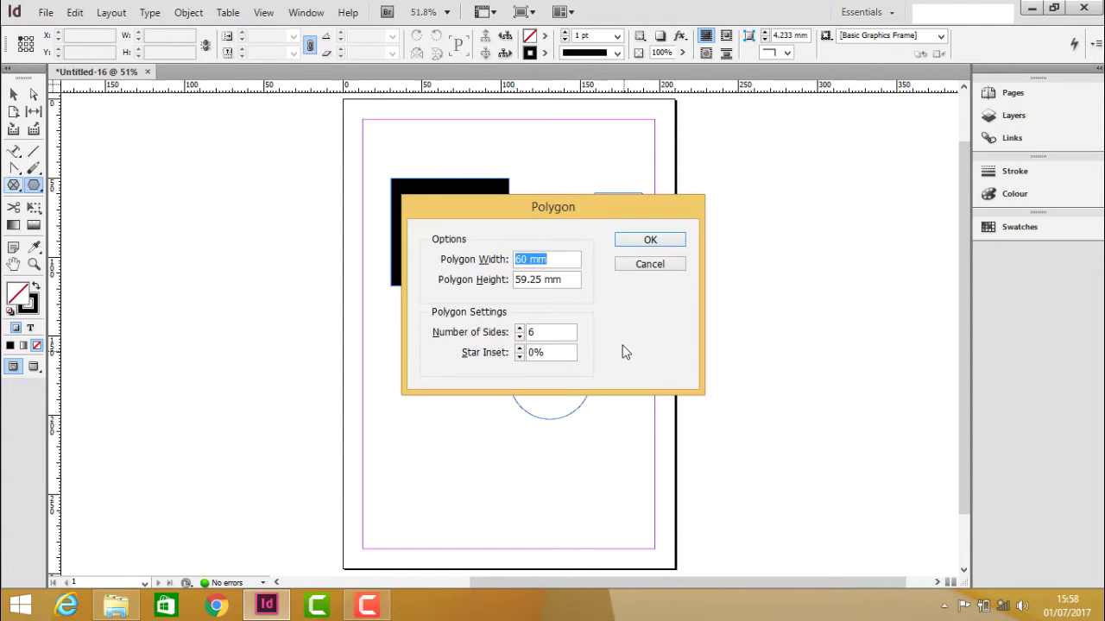
drag(631, 214, 268, 165)
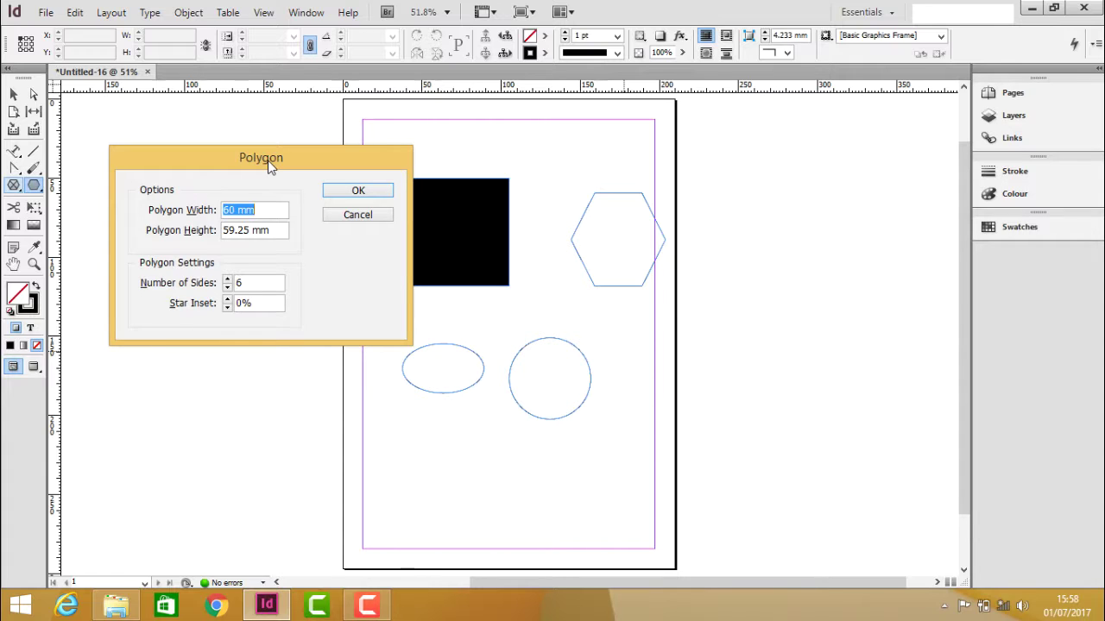
click(336, 218)
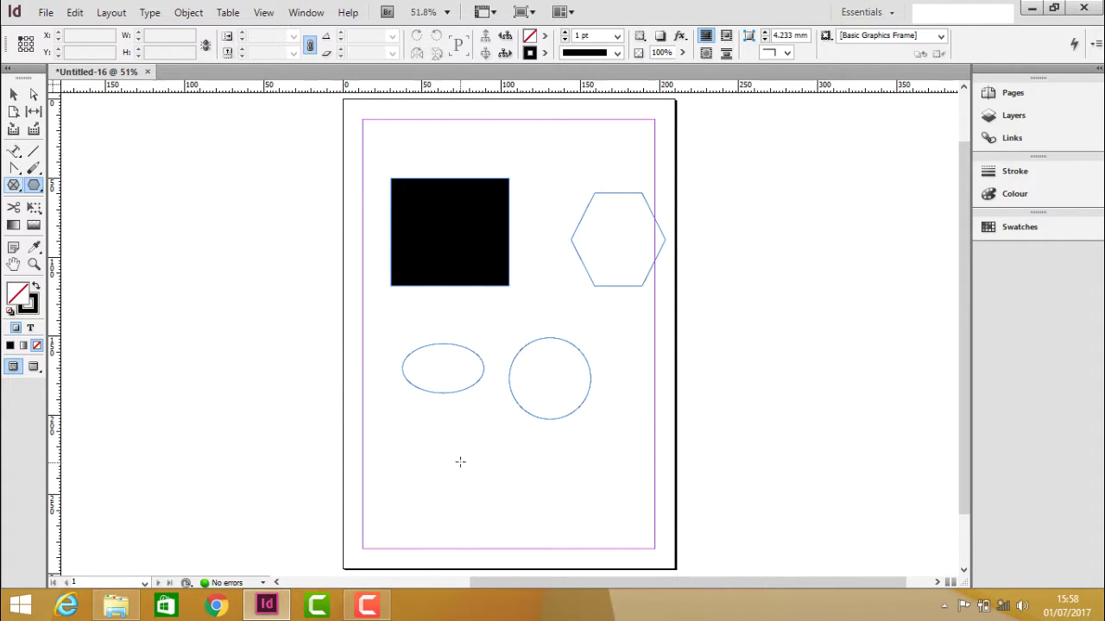
- Create a 45 × 45 mm eight-sided octagon near the page bottom, then deselect it
click(34, 186)
click(495, 458)
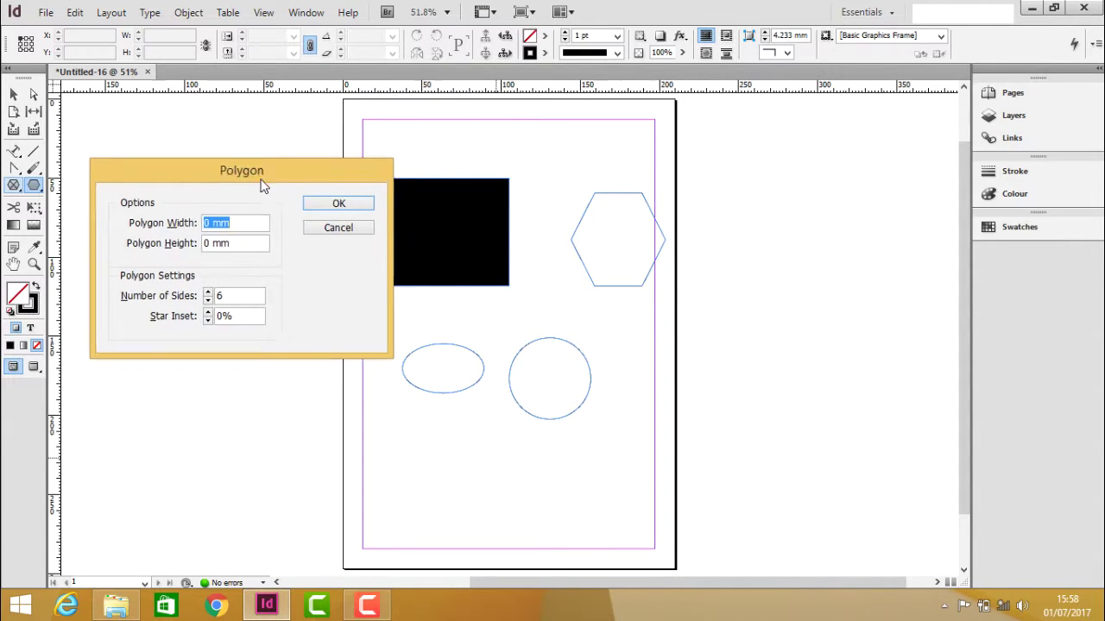
drag(263, 185, 254, 162)
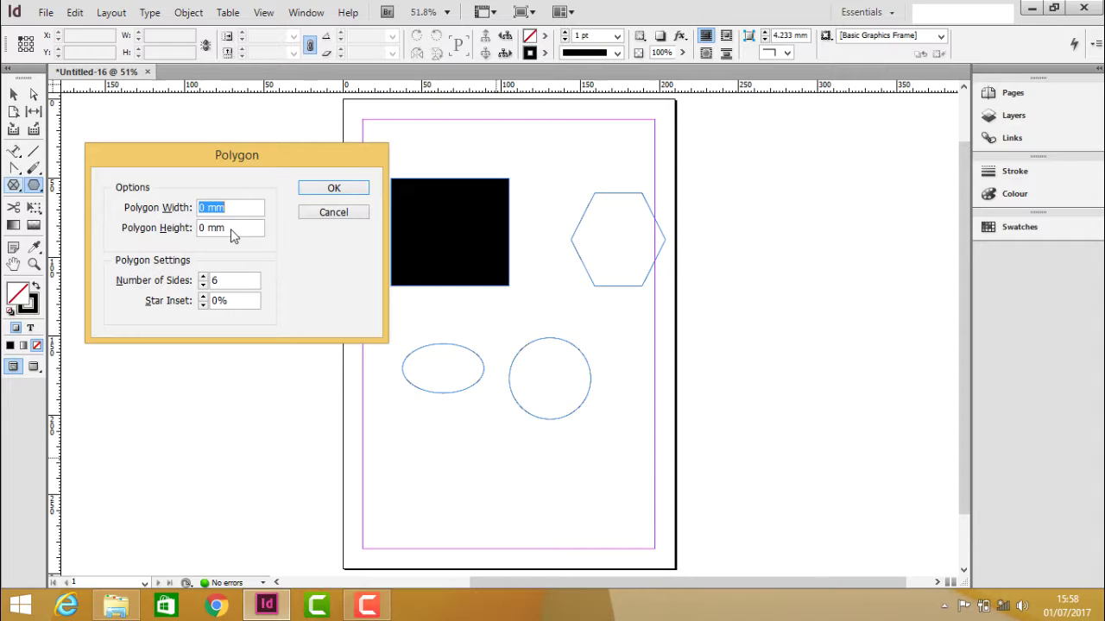
text(45)
key(Tab)
text(45)
key(ctrl+a)
text(8)
click(339, 191)
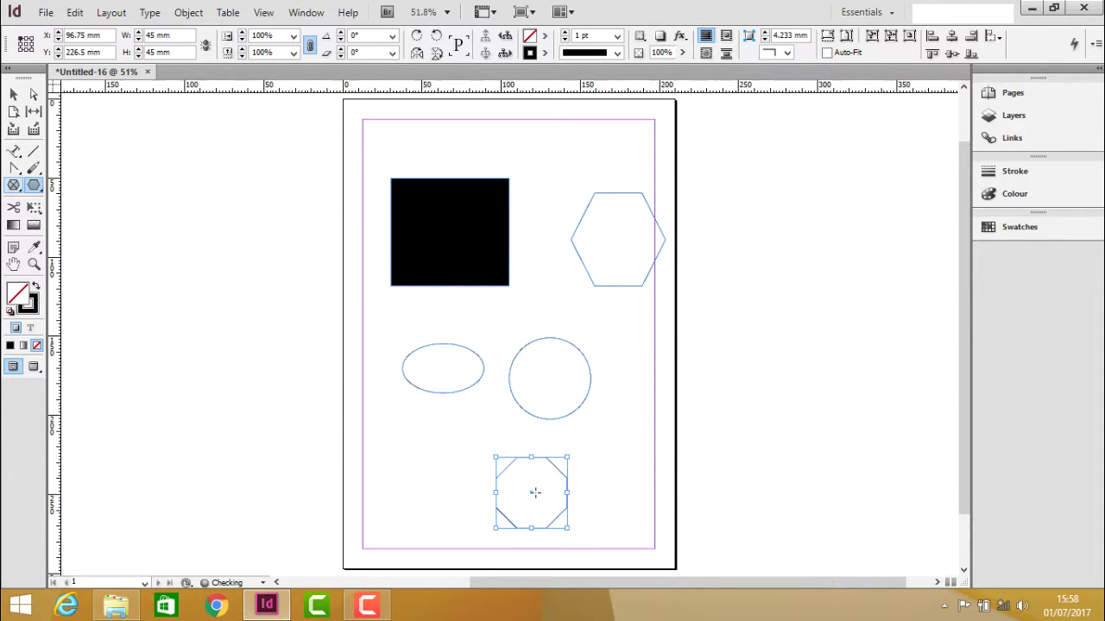
click(13, 94)
click(378, 469)
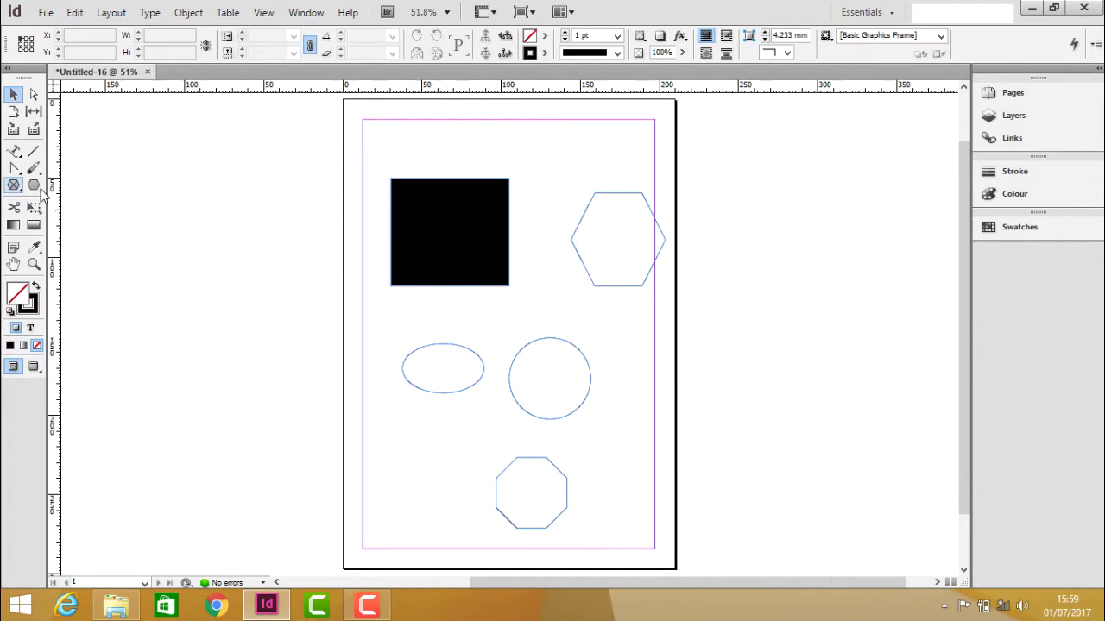
- Place a black-filled 100 × 52 mm rectangle left of the page, then switch to ellipses
click(33, 185)
click(96, 185)
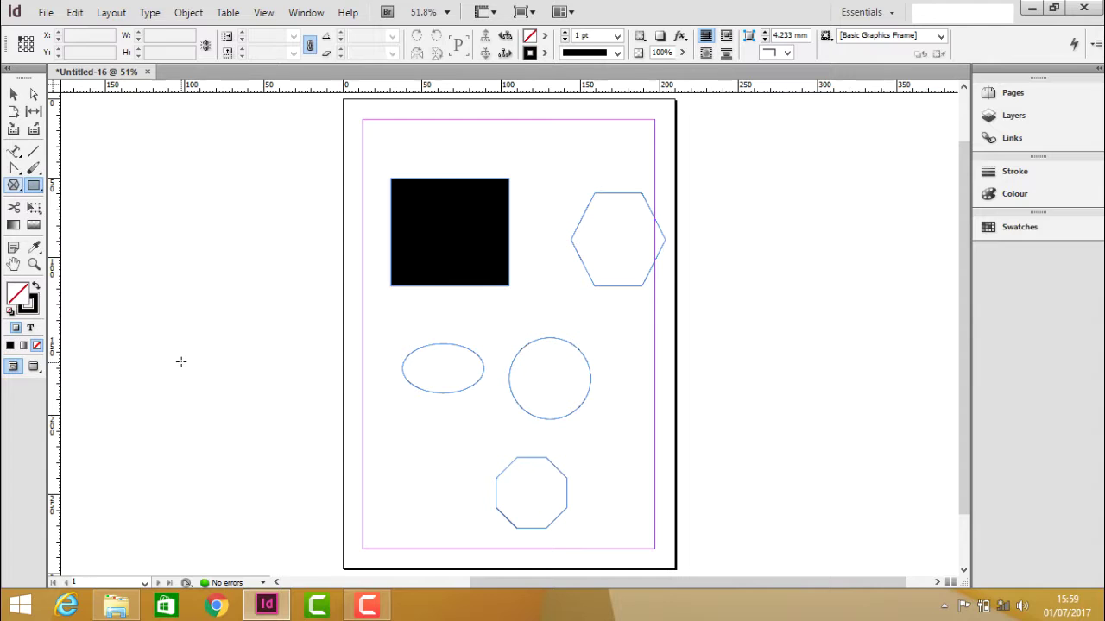
click(180, 361)
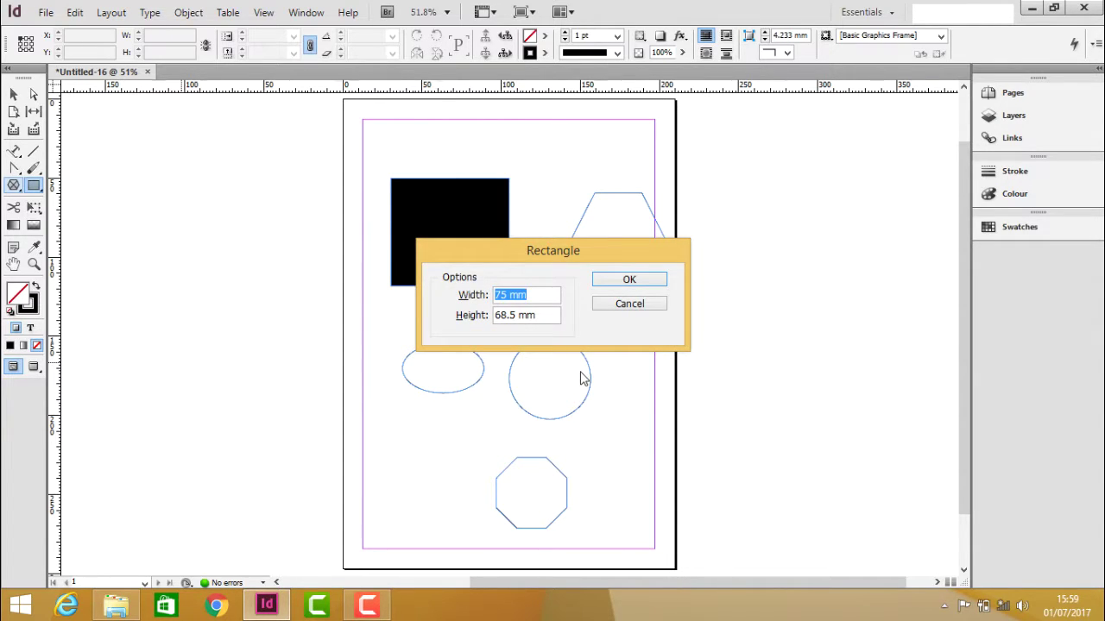
text(100)
key(Tab)
text(5)
key(Return)
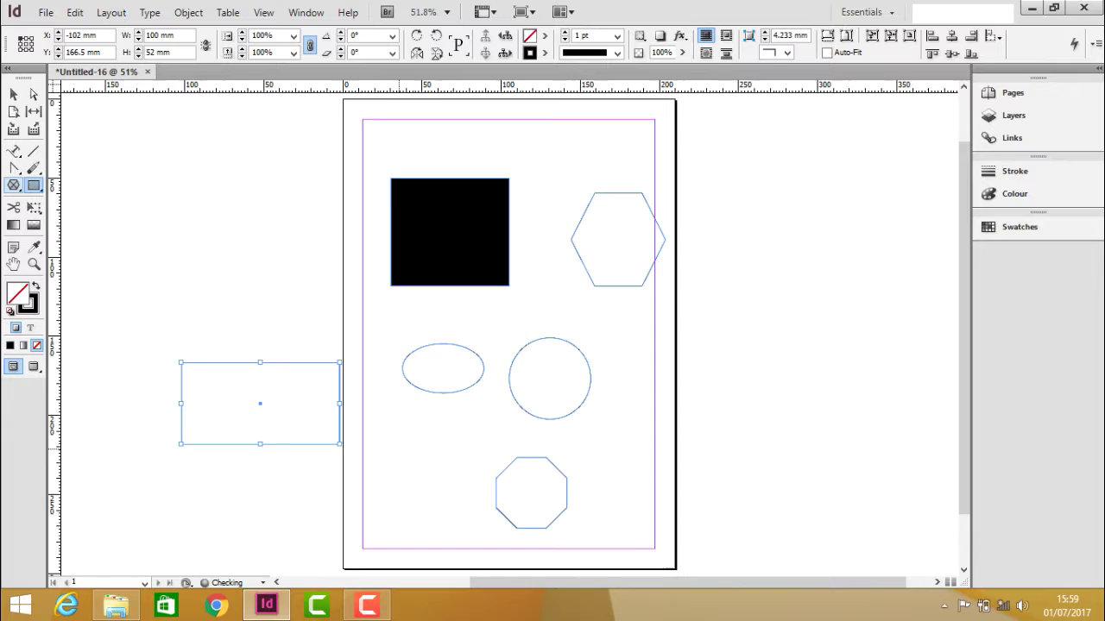
key(comma)
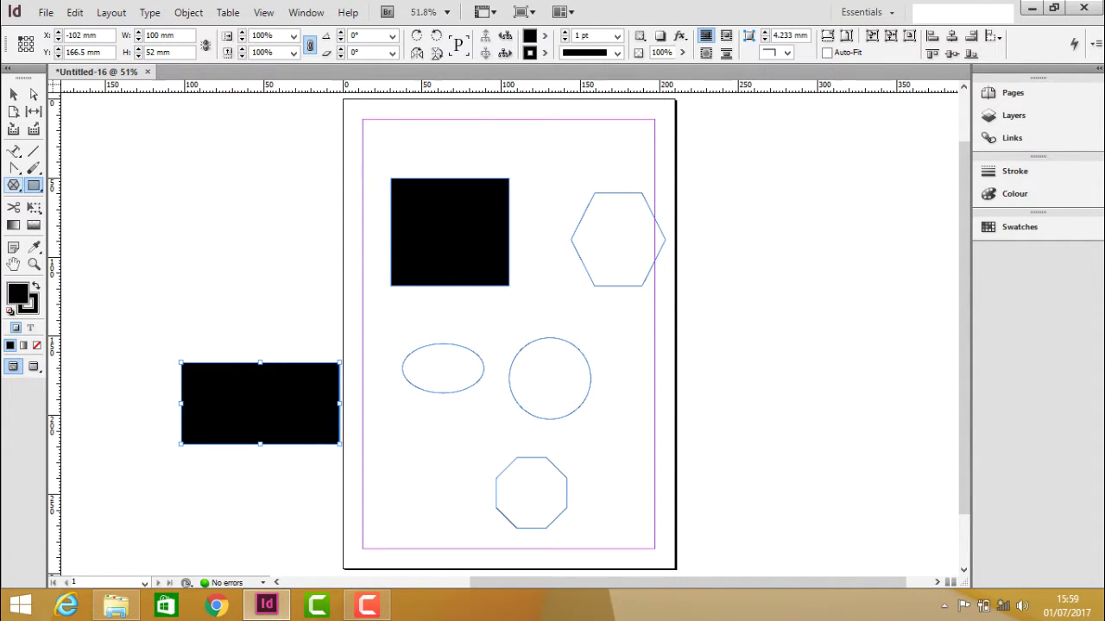
right_click(34, 184)
click(87, 200)
- Place a 51.75 mm circle to the right of the page
click(613, 431)
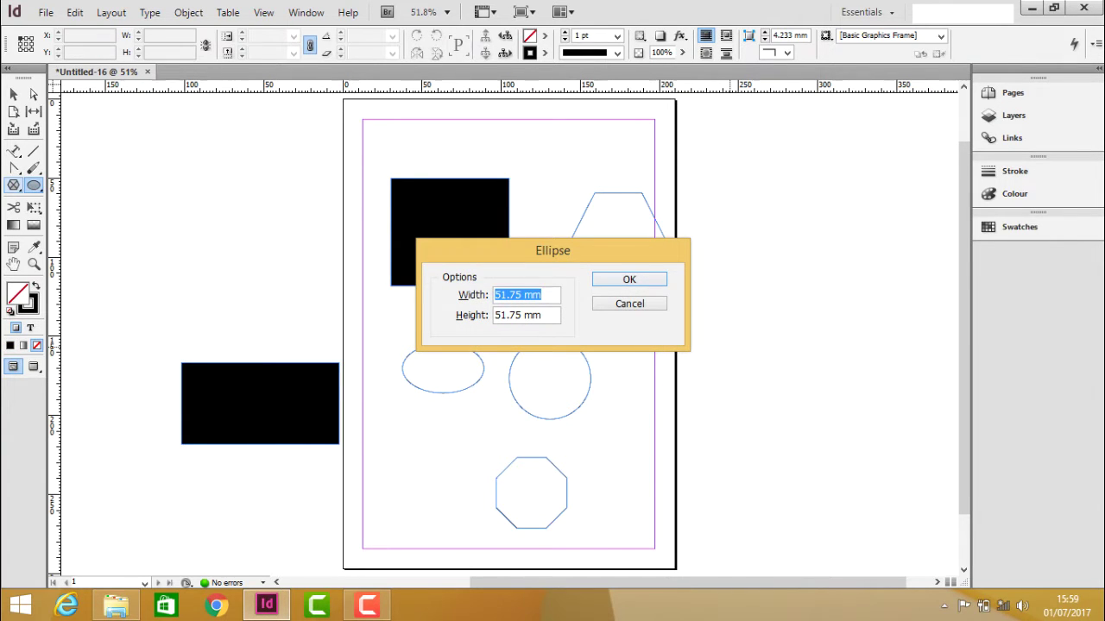
drag(552, 250, 748, 160)
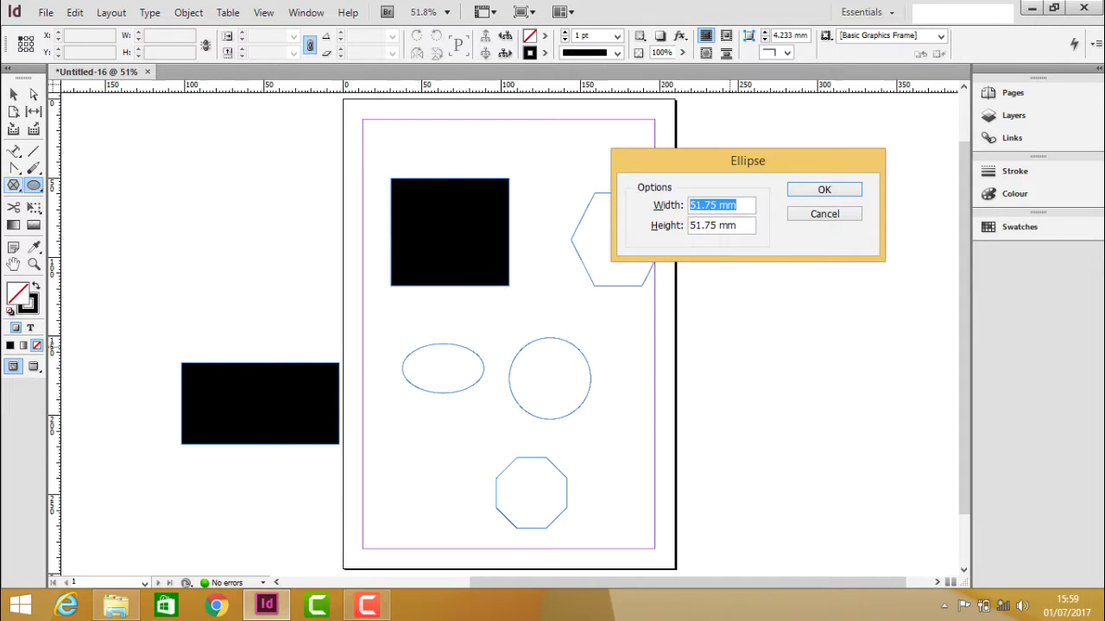
key(Return)
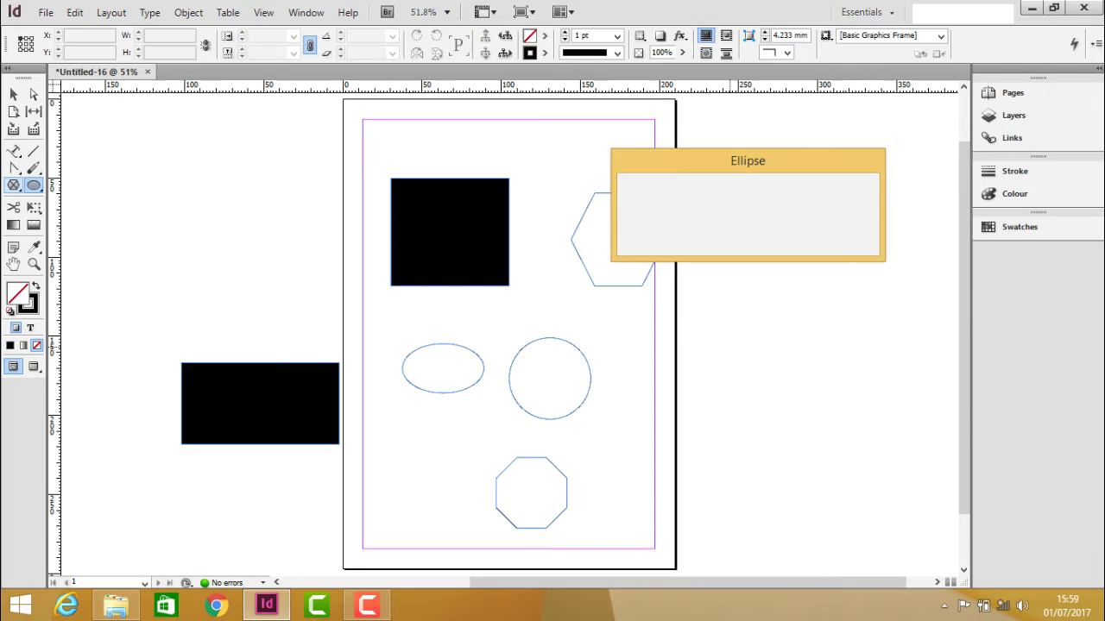
- Add a 100 mm wide ellipse beside it on the right pasteboard
click(729, 347)
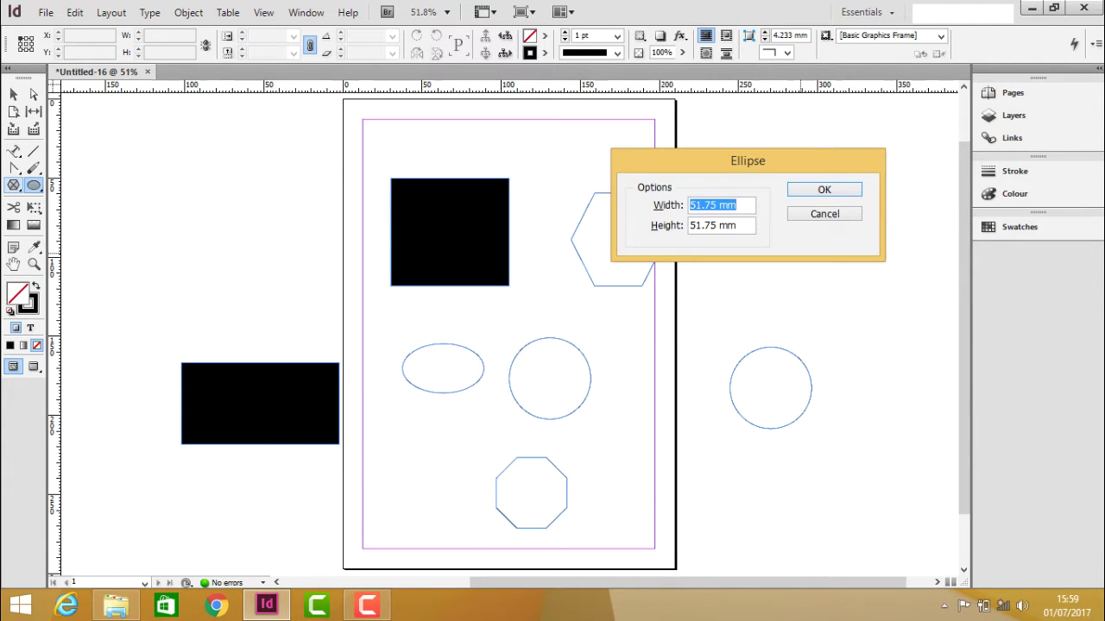
text(100)
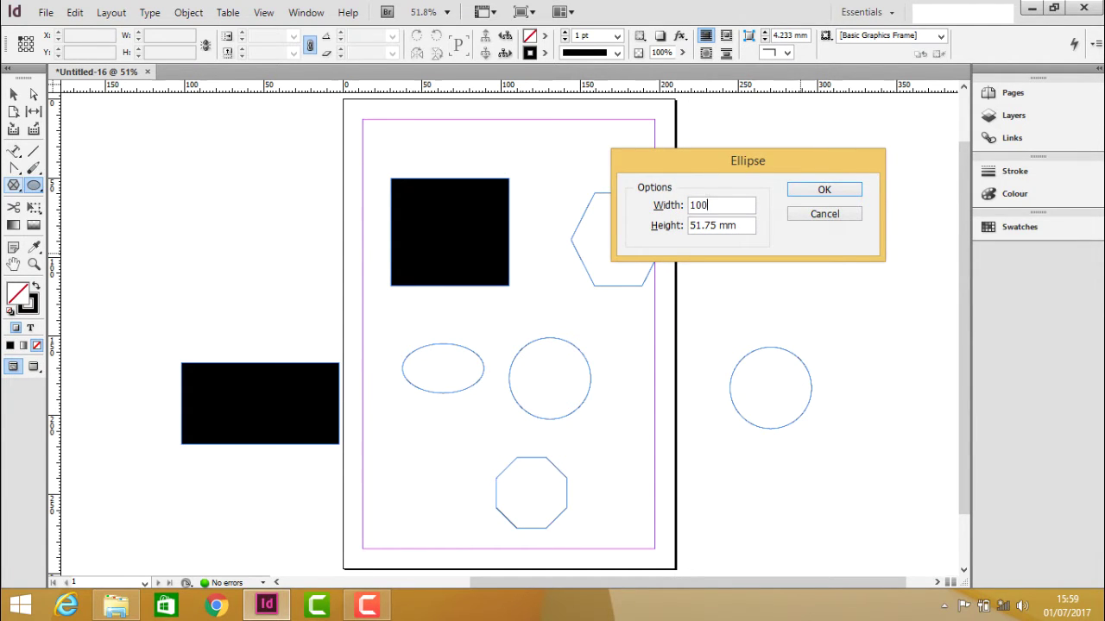
click(846, 190)
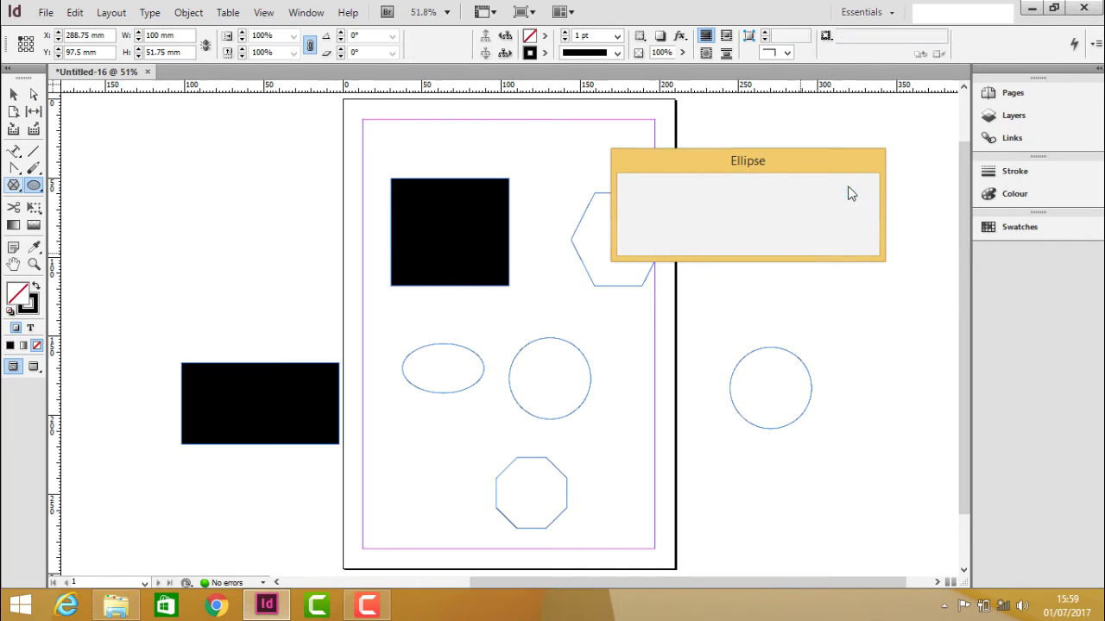